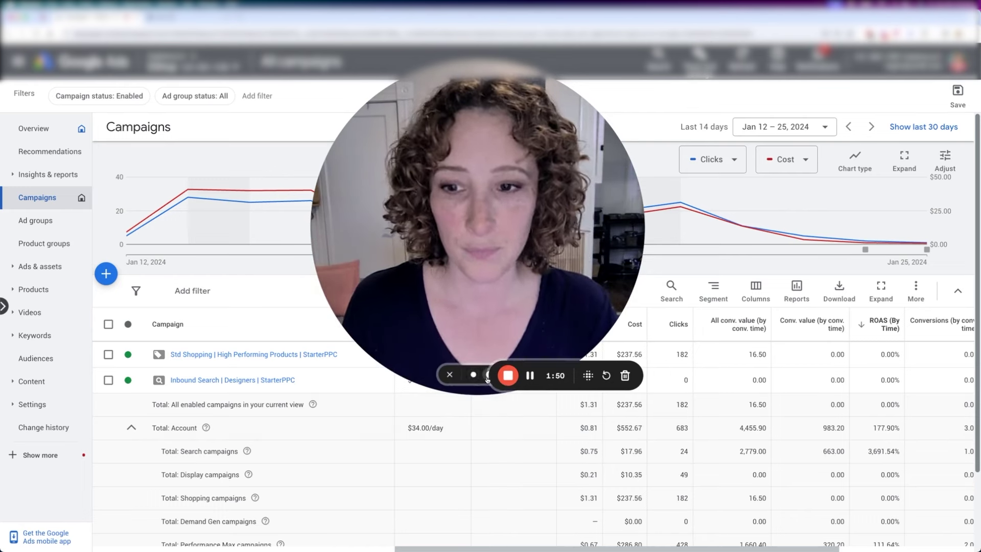
# Step: Open the Std Shopping campaign's Products list and widen the Title column to show full titles
pyautogui.click(473, 376)
pyautogui.moveTo(426, 269); pyautogui.dragTo(146, 388)
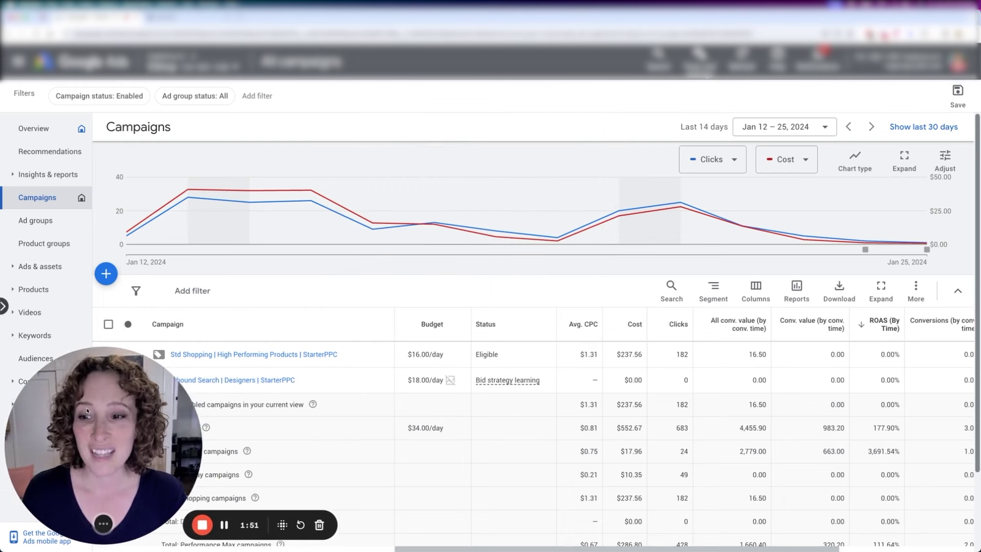
pyautogui.click(272, 357)
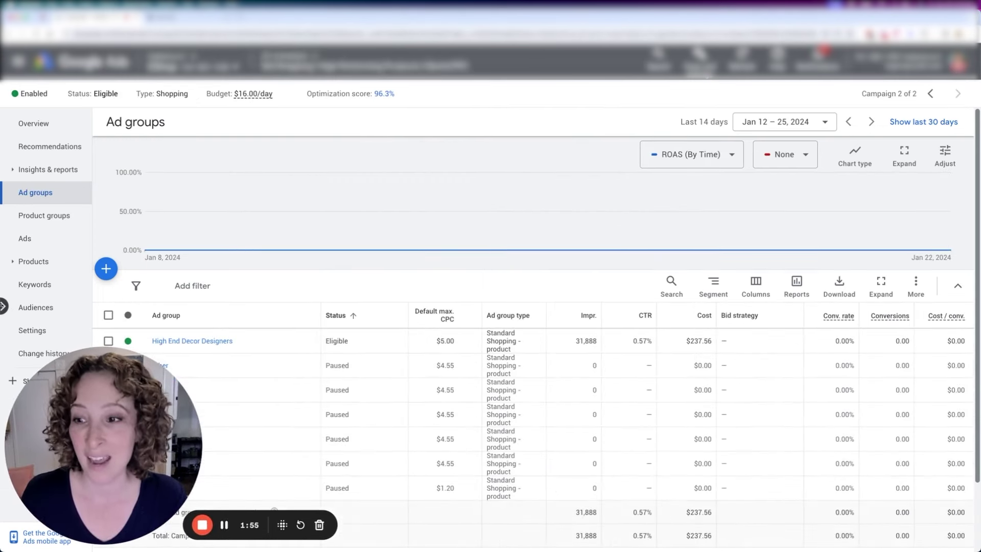
pyautogui.click(46, 262)
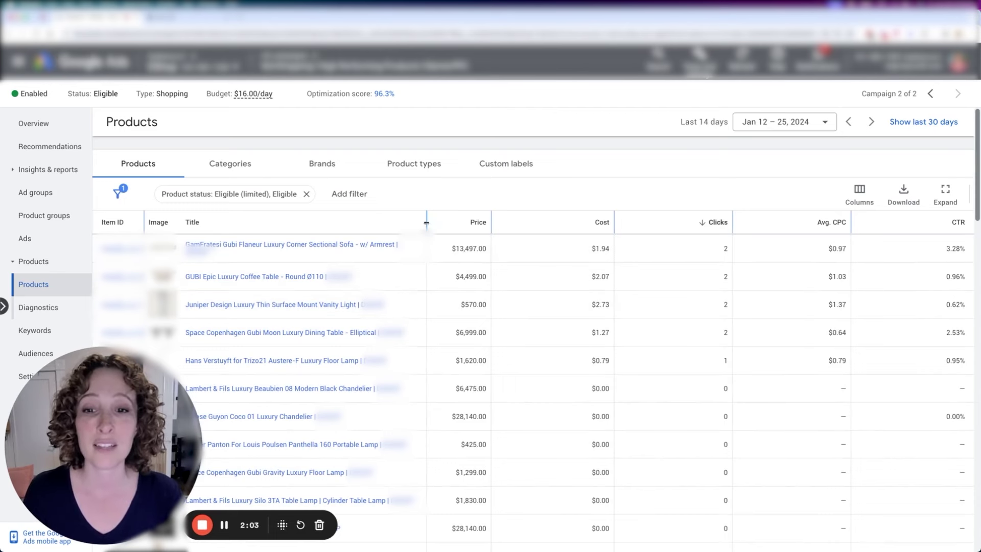
pyautogui.moveTo(427, 222); pyautogui.dragTo(515, 221)
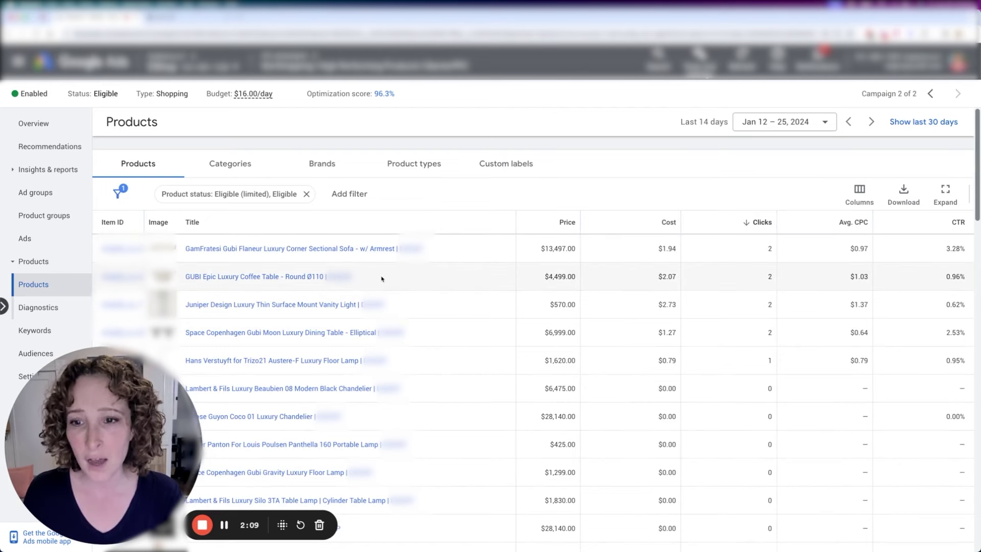
# Step: Highlight the key title phrases: 'Coffee Table - Round Ø110', 'Thin Surface Mount Vanity Light', and the dining table
pyautogui.moveTo(354, 277); pyautogui.dragTo(242, 280)
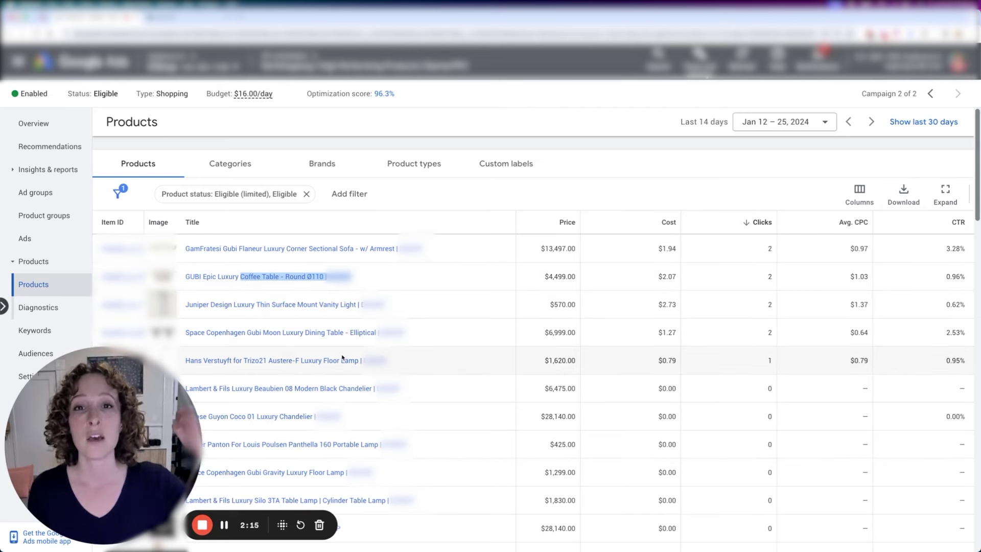
pyautogui.moveTo(439, 309); pyautogui.dragTo(258, 306)
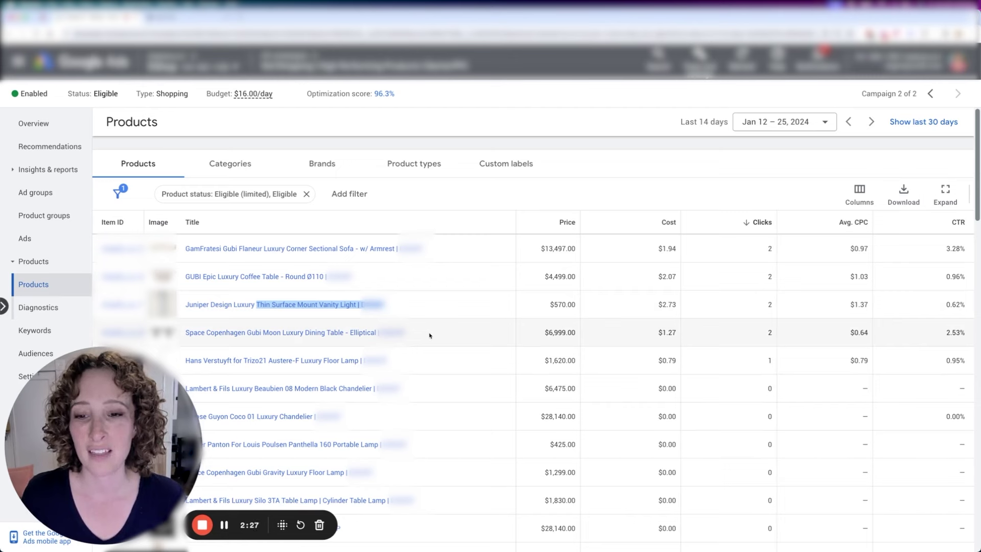
pyautogui.moveTo(430, 335); pyautogui.dragTo(266, 338)
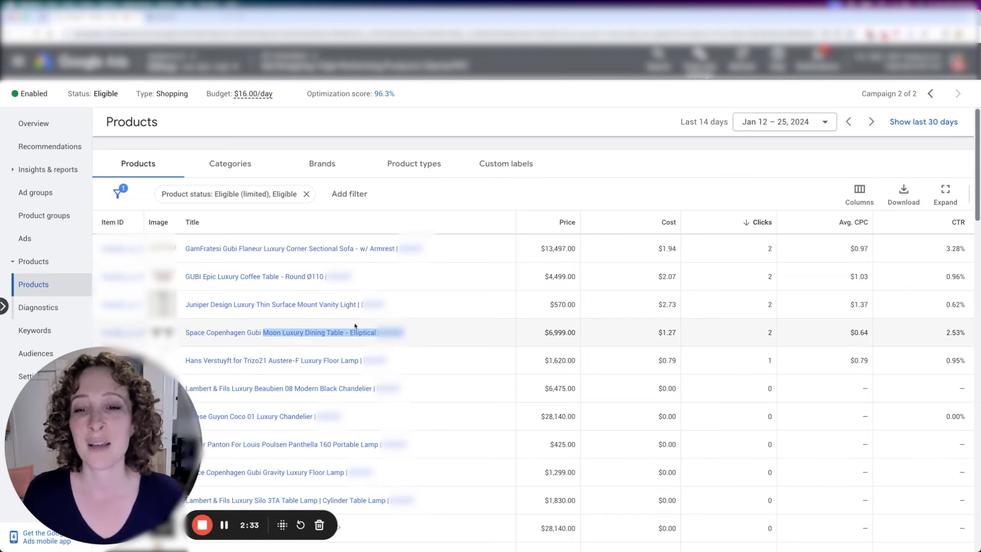
pyautogui.click(611, 131)
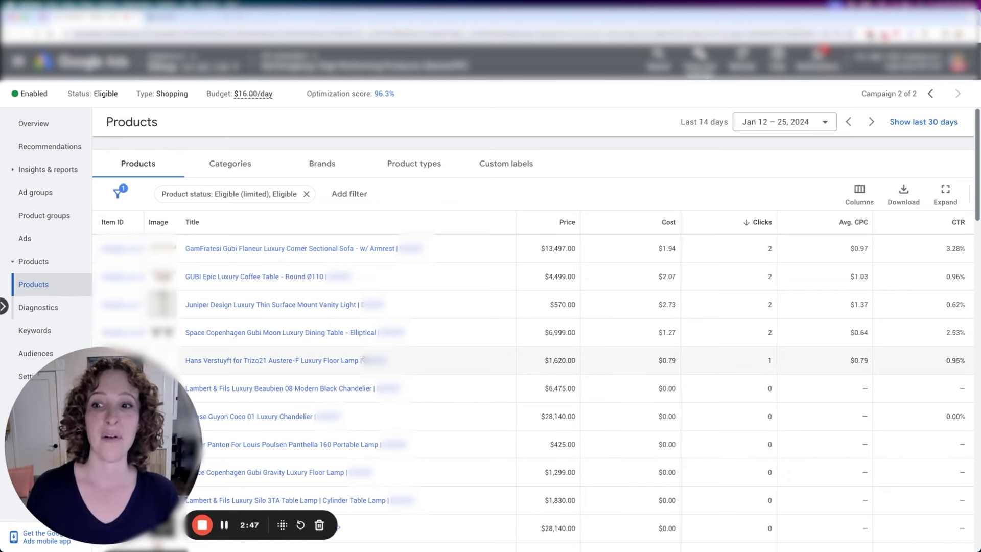
pyautogui.moveTo(122, 430); pyautogui.dragTo(602, 255)
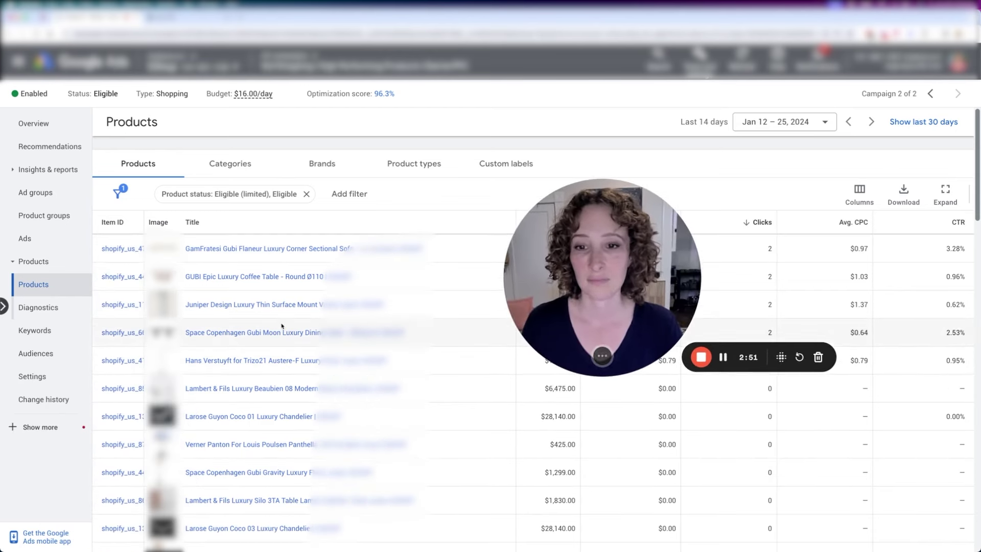
# Step: Open the Juniper Design Luxury Thin Surface Mount Vanity Light product page and scroll through its details
pyautogui.click(248, 309)
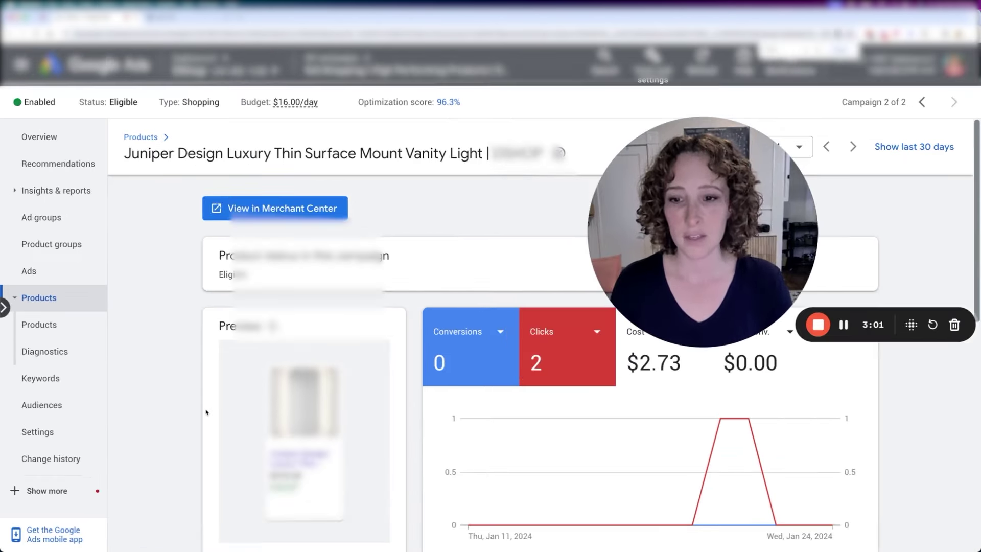
pyautogui.scroll(-2, 206, 412)
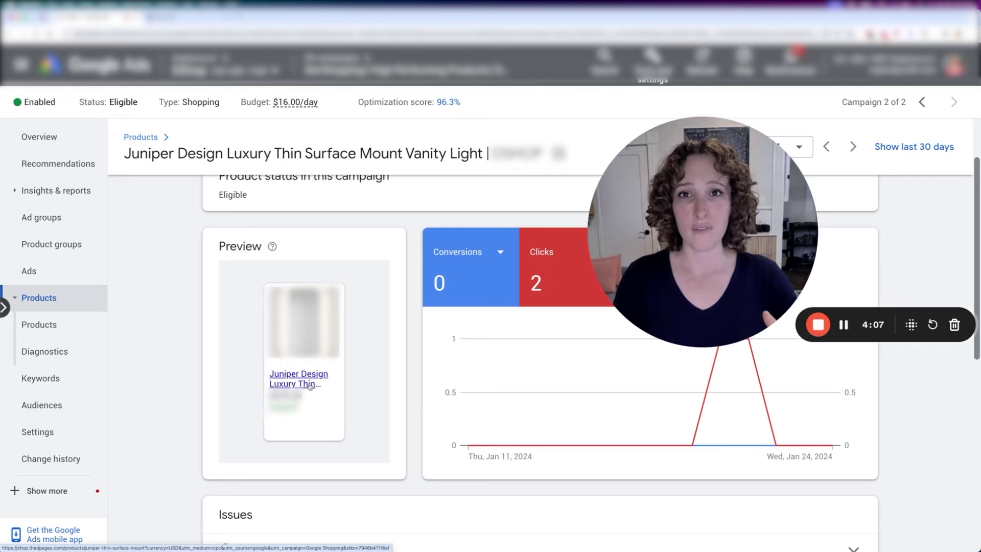
pyautogui.scroll(-3, 184, 404)
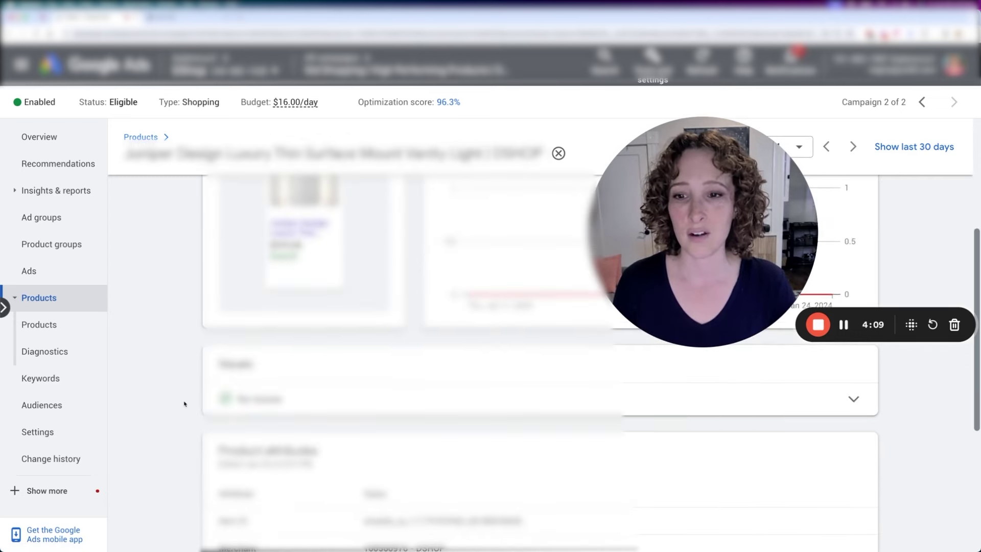
pyautogui.scroll(-4, 184, 404)
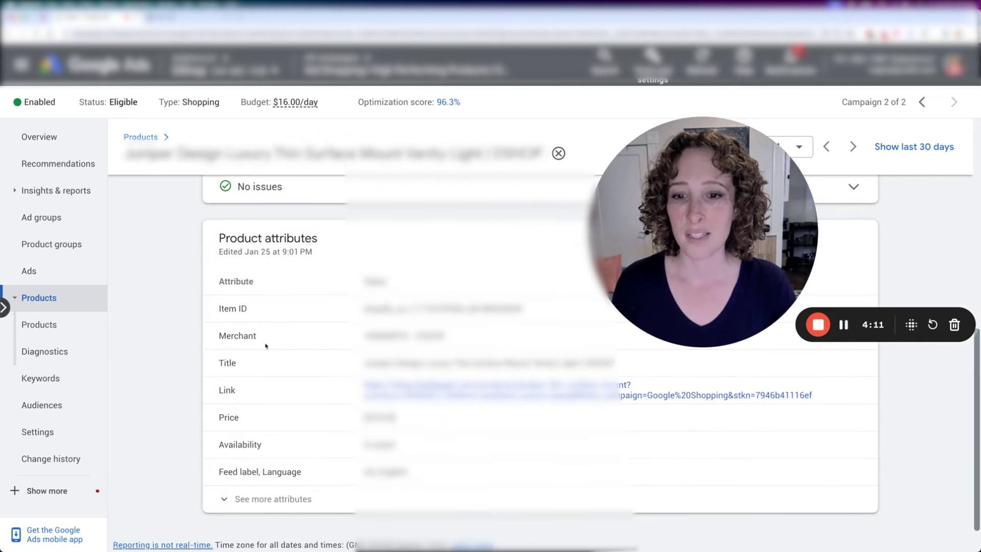
pyautogui.click(263, 500)
pyautogui.scroll(-1, 268, 409)
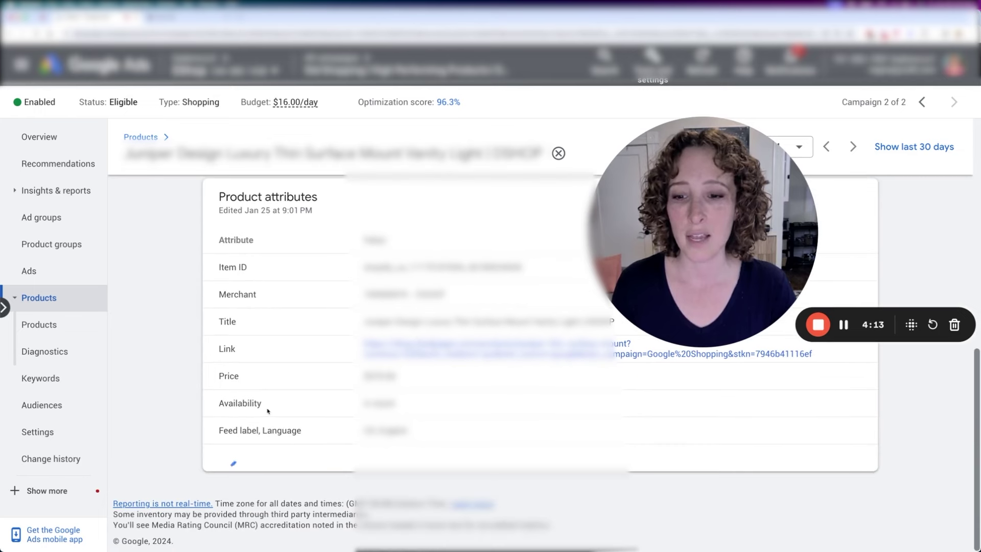
pyautogui.scroll(-2, 229, 379)
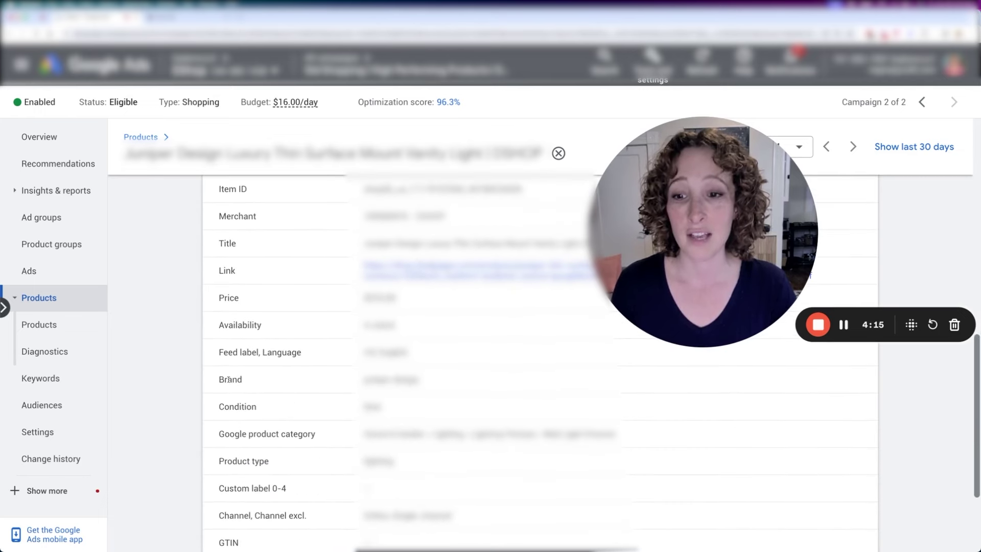
pyautogui.scroll(-2, 244, 437)
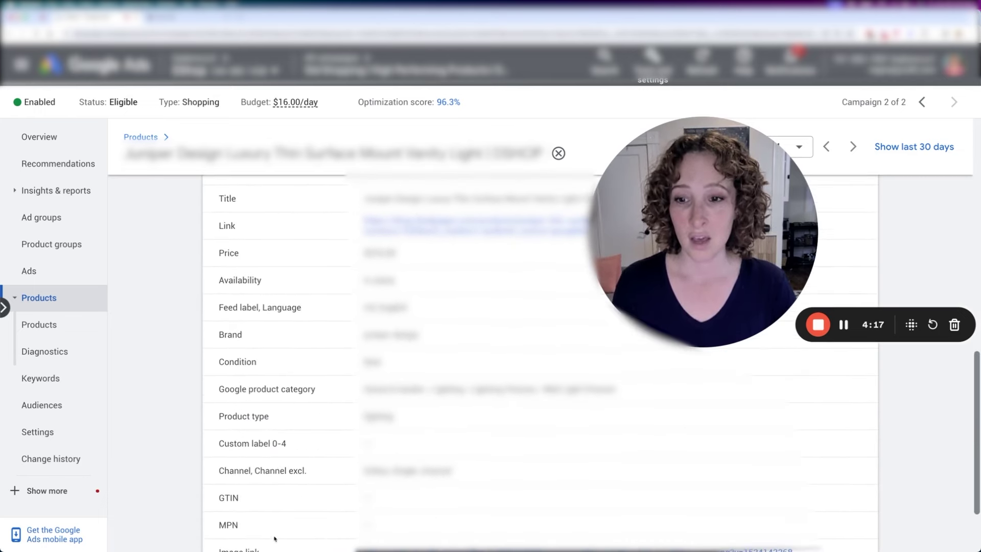
pyautogui.scroll(-1, 261, 462)
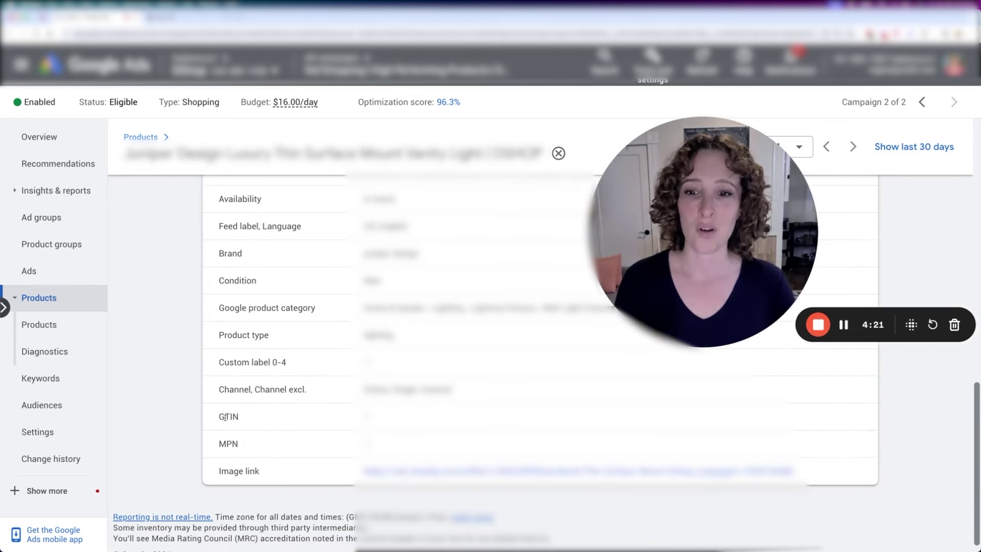
pyautogui.doubleClick(231, 417)
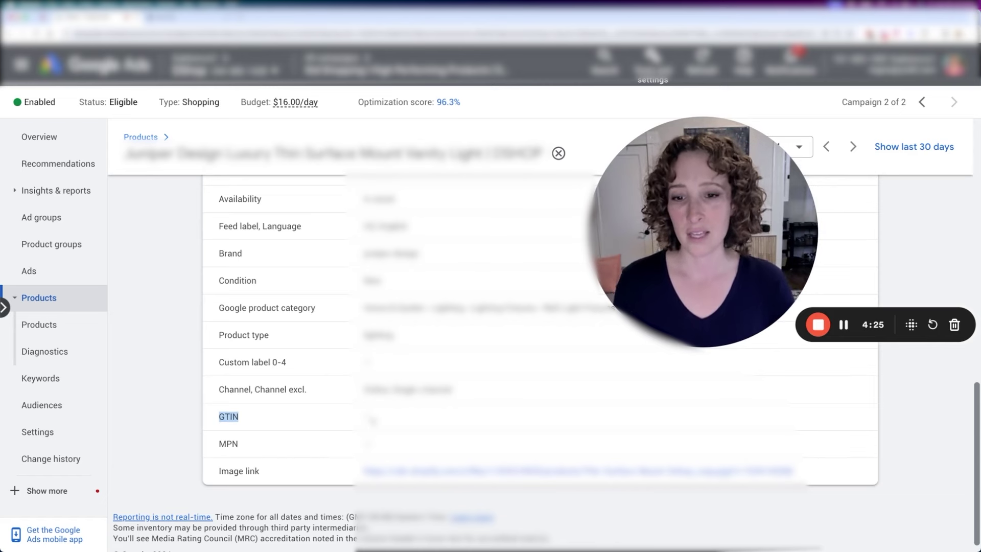
pyautogui.click(239, 335)
pyautogui.scroll(3, 257, 374)
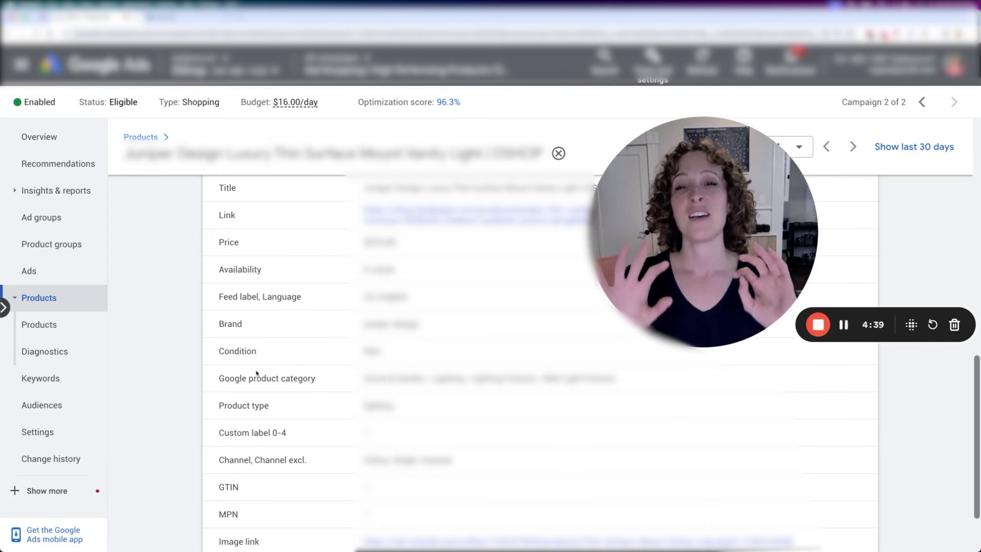
pyautogui.scroll(3, 279, 320)
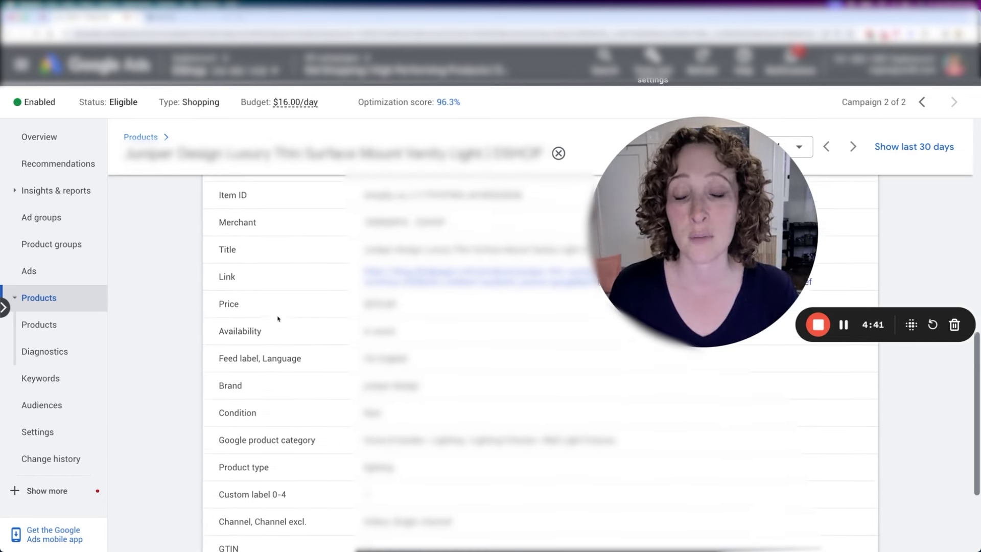
pyautogui.scroll(1, 339, 372)
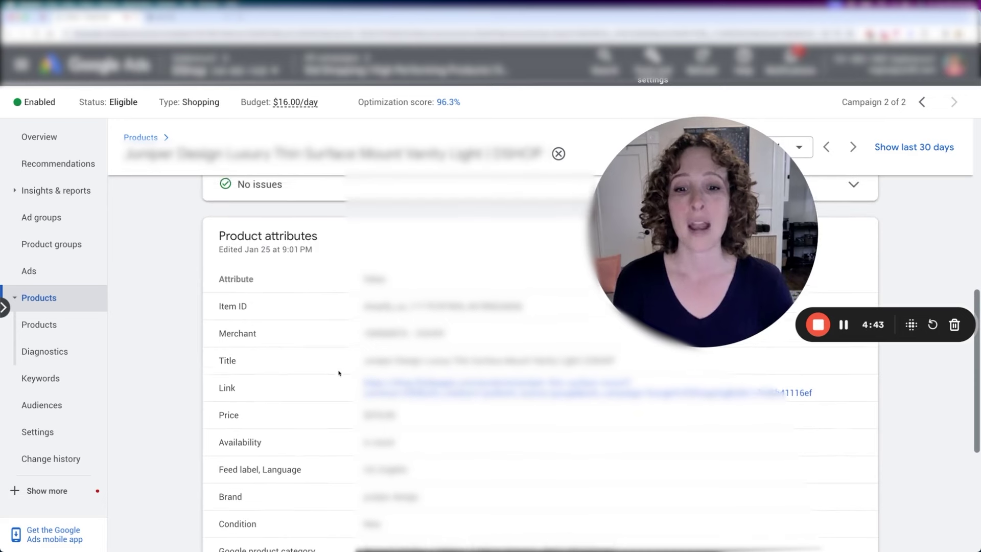
pyautogui.moveTo(364, 361); pyautogui.dragTo(614, 360)
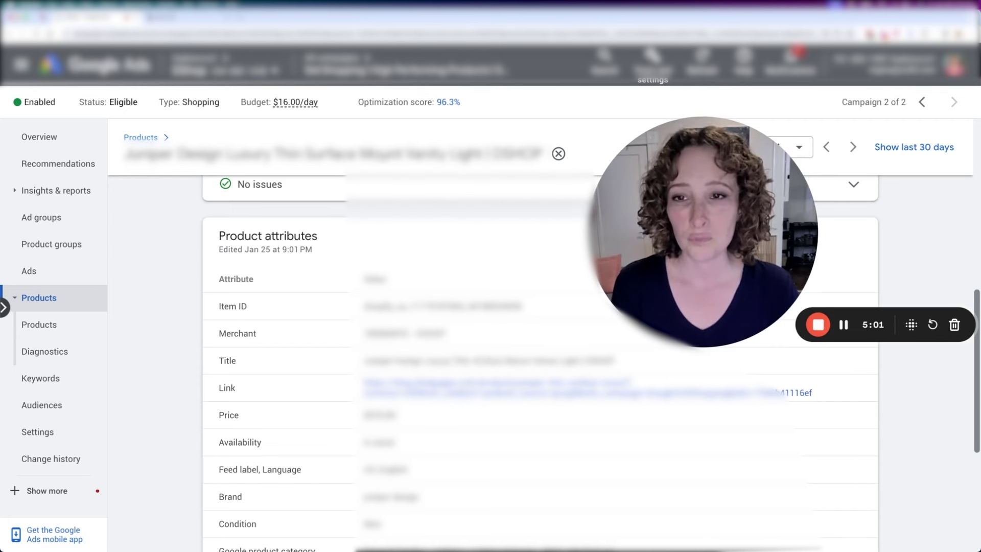
pyautogui.scroll(1, 197, 265)
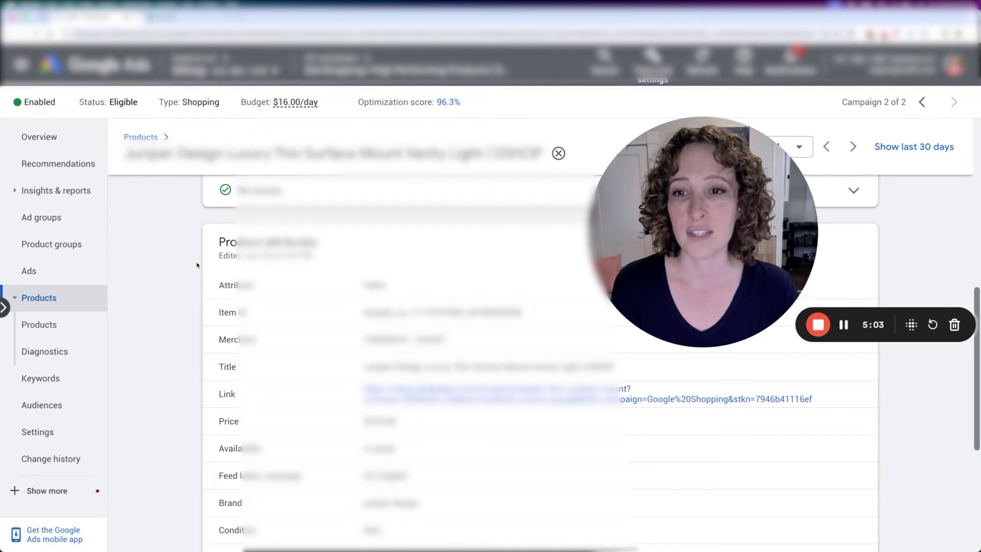
pyautogui.scroll(5, 197, 265)
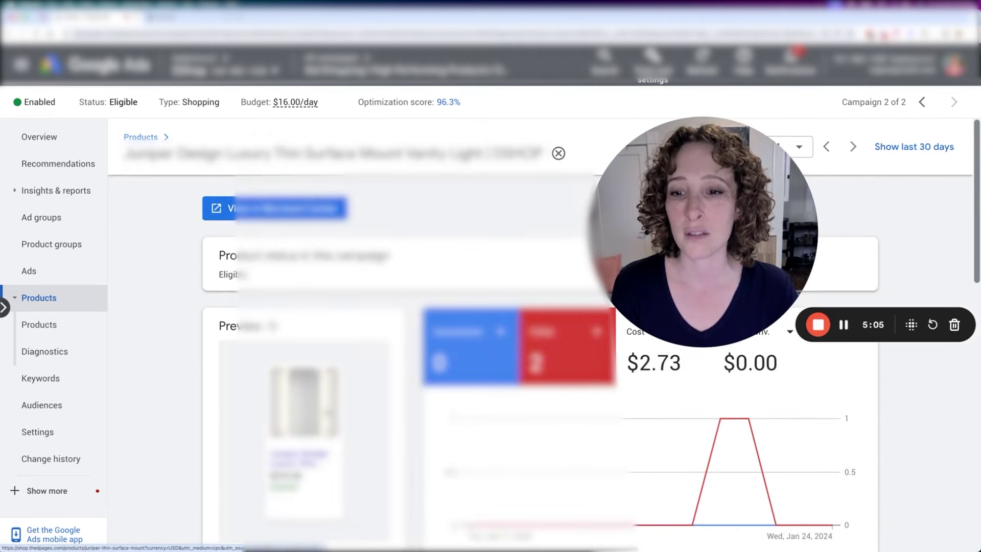
pyautogui.scroll(-1, 471, 317)
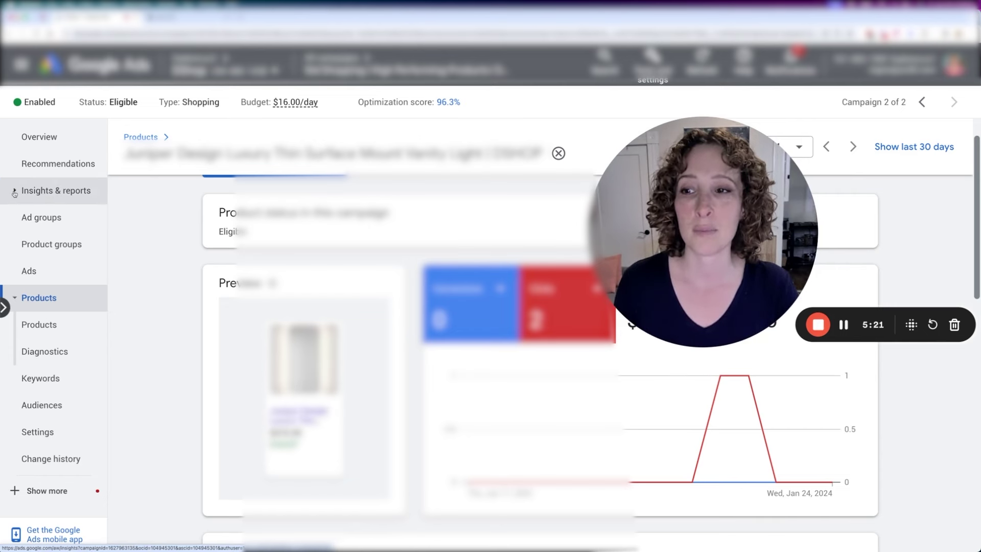
pyautogui.click(42, 191)
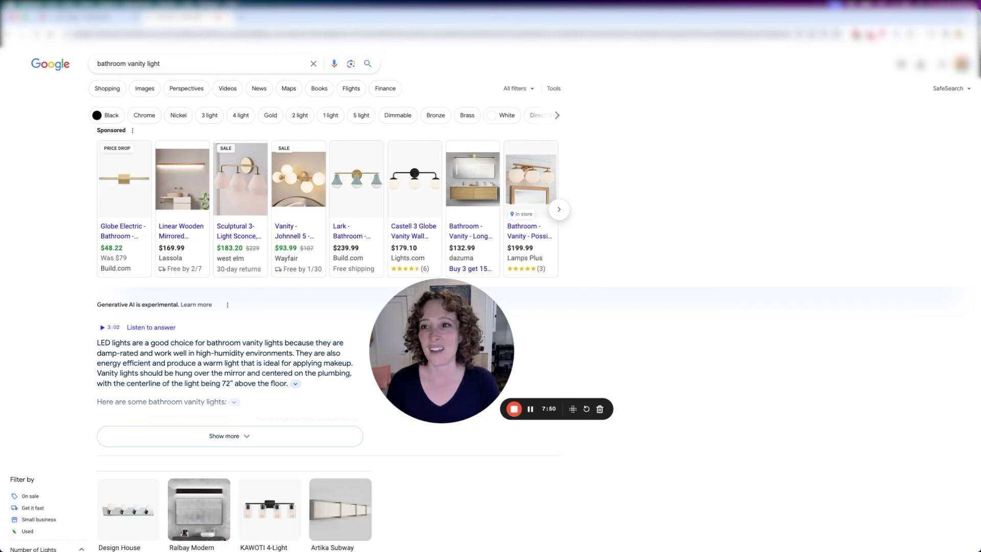
# Step: Back on the Google results, replace the query with 'juniper bathroom vanity light' and search
pyautogui.click(94, 19)
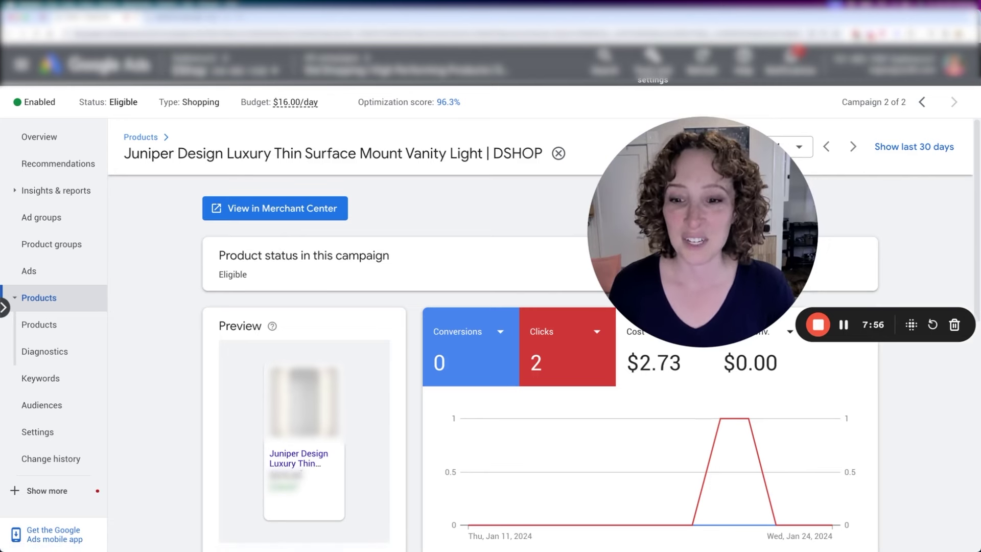
pyautogui.click(179, 17)
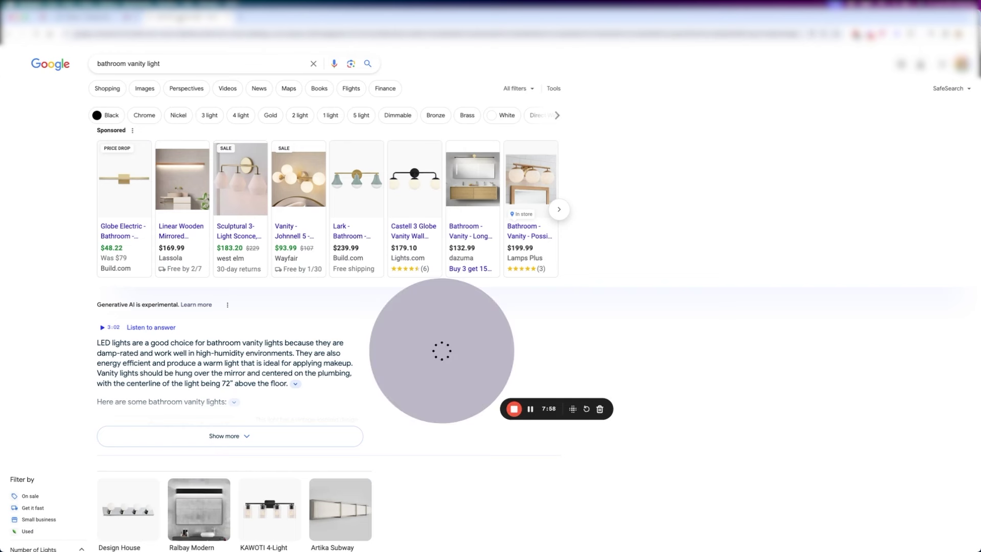
pyautogui.tripleClick(119, 62)
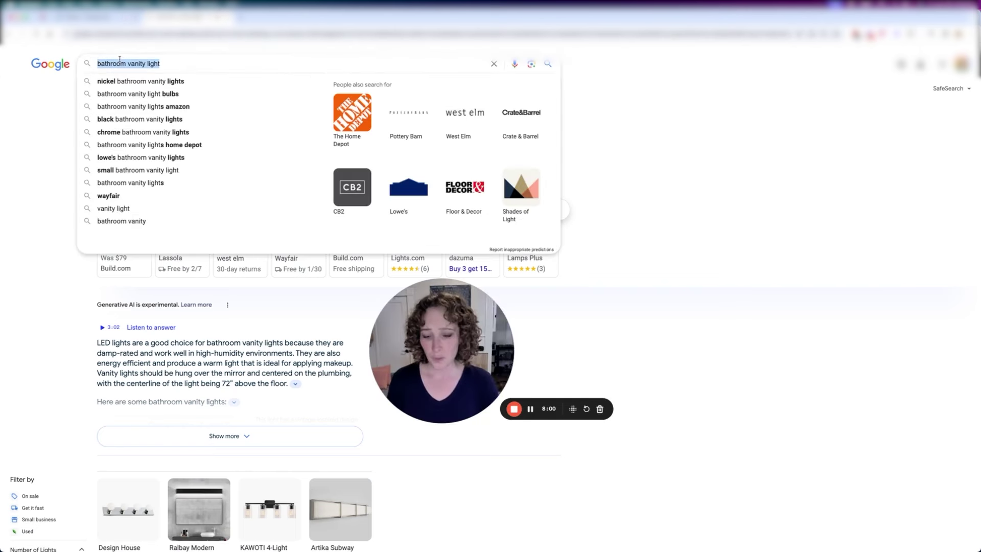
pyautogui.write('juniper')
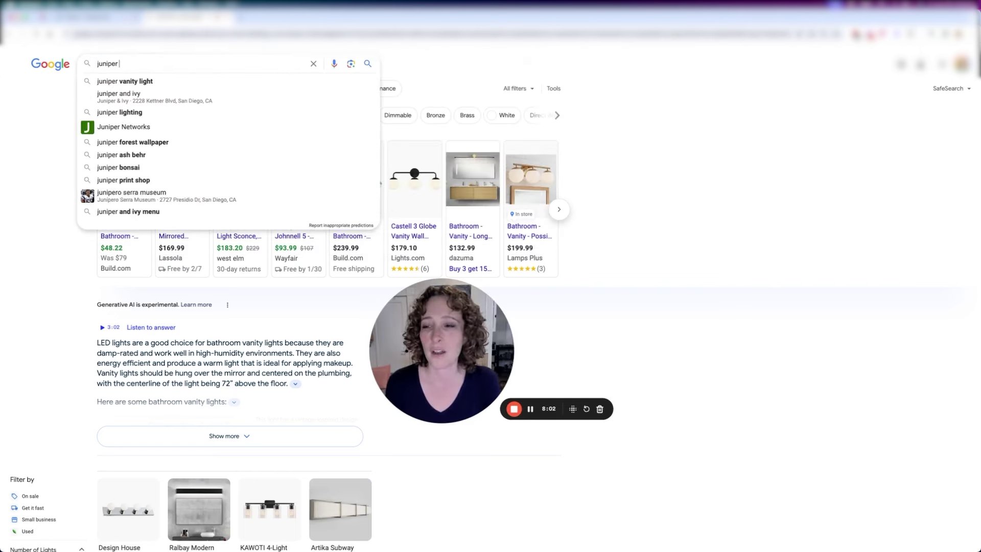
pyautogui.write(' bathroo')
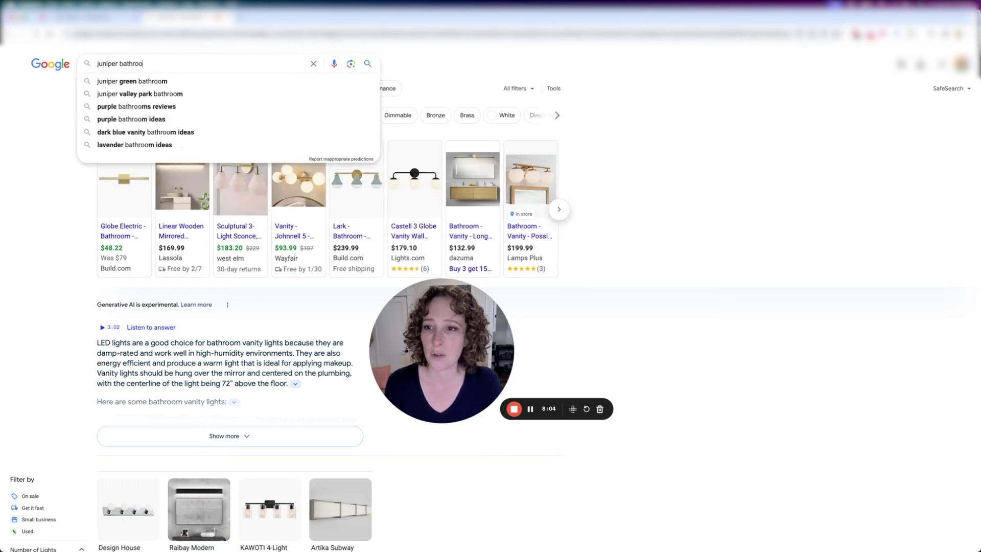
pyautogui.write('m vanity light')
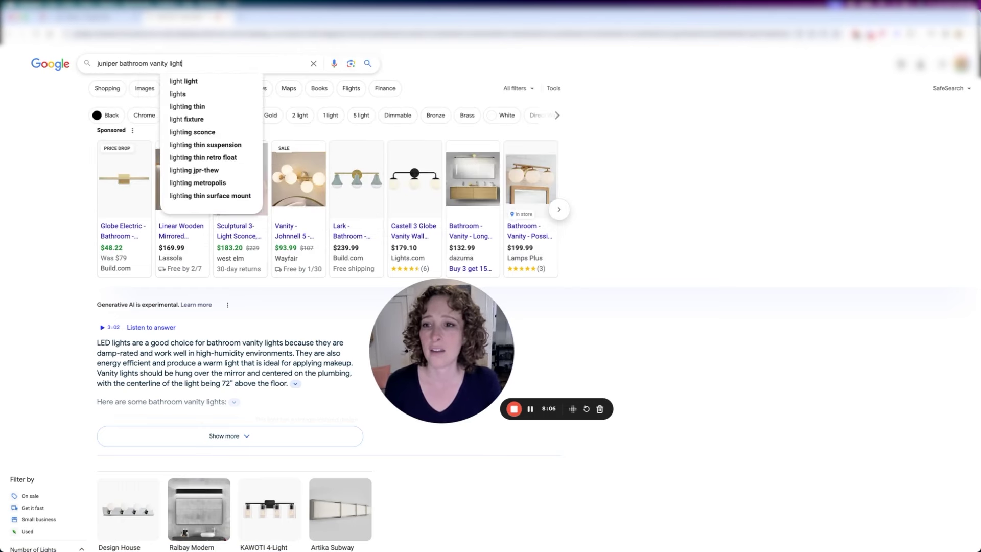
pyautogui.press('Return')
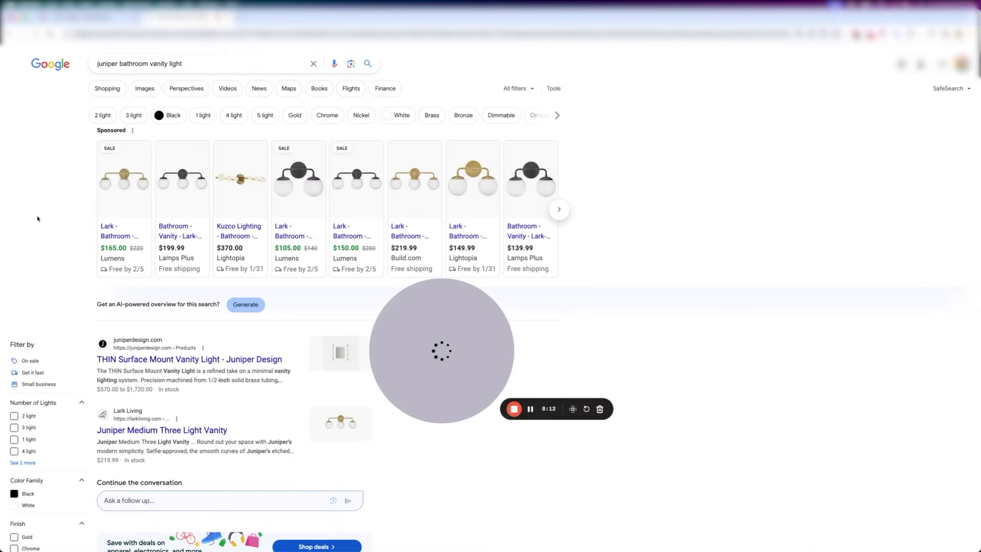
# Step: Advance the sponsored Shopping carousel to see more juniper vanity light product ads
pyautogui.moveTo(172, 233)
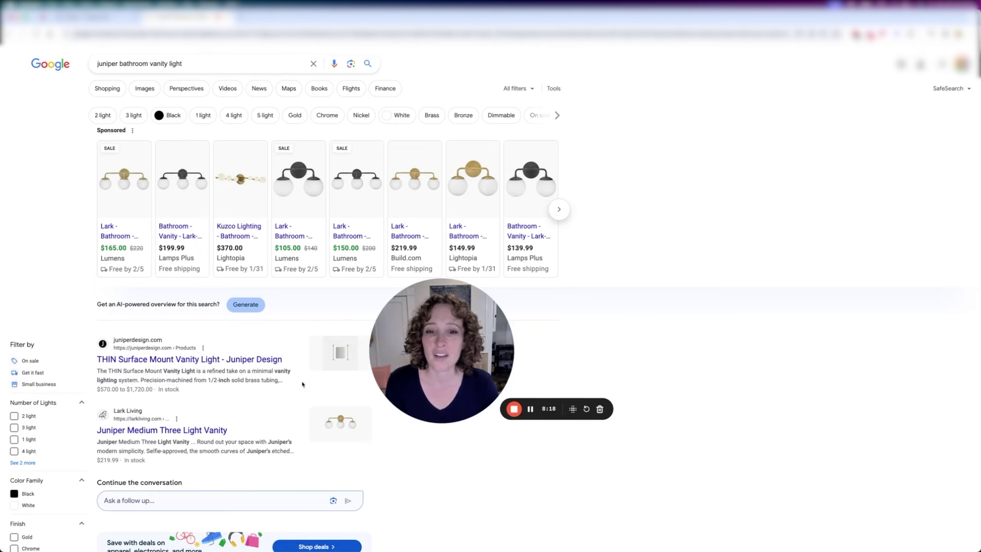
pyautogui.moveTo(560, 208)
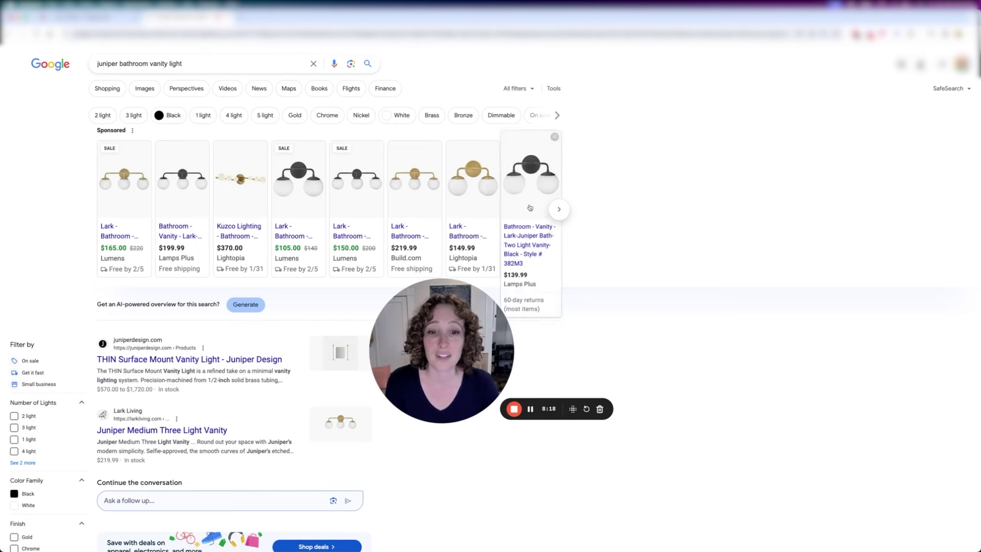
pyautogui.click(560, 209)
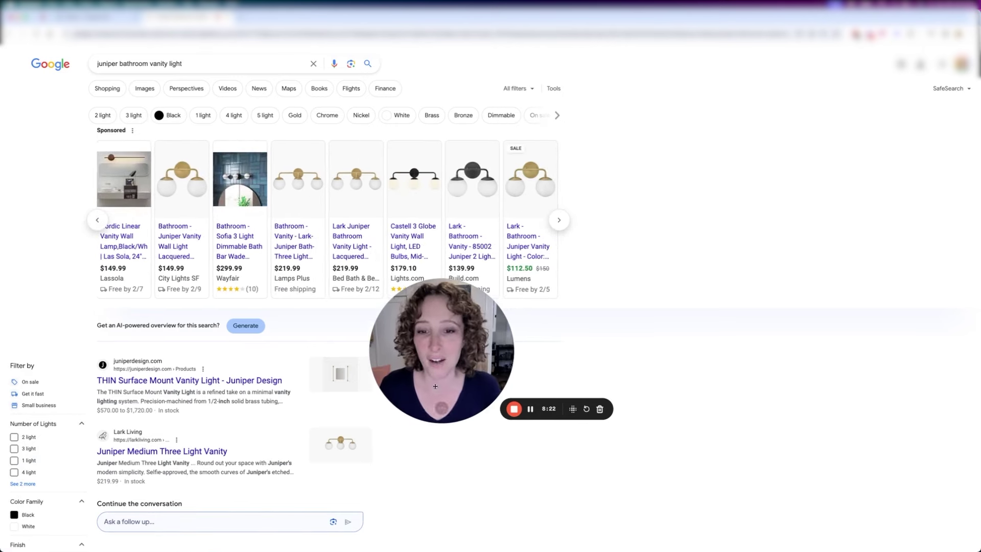
pyautogui.moveTo(464, 344); pyautogui.dragTo(464, 375)
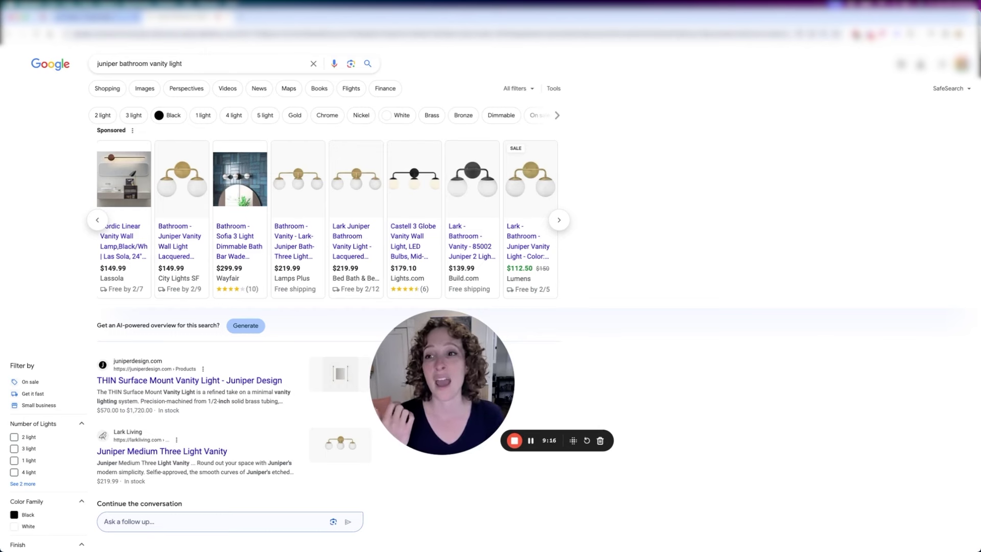
# Step: Return to the Google Ads tab showing the campaign's Products report
pyautogui.click(97, 17)
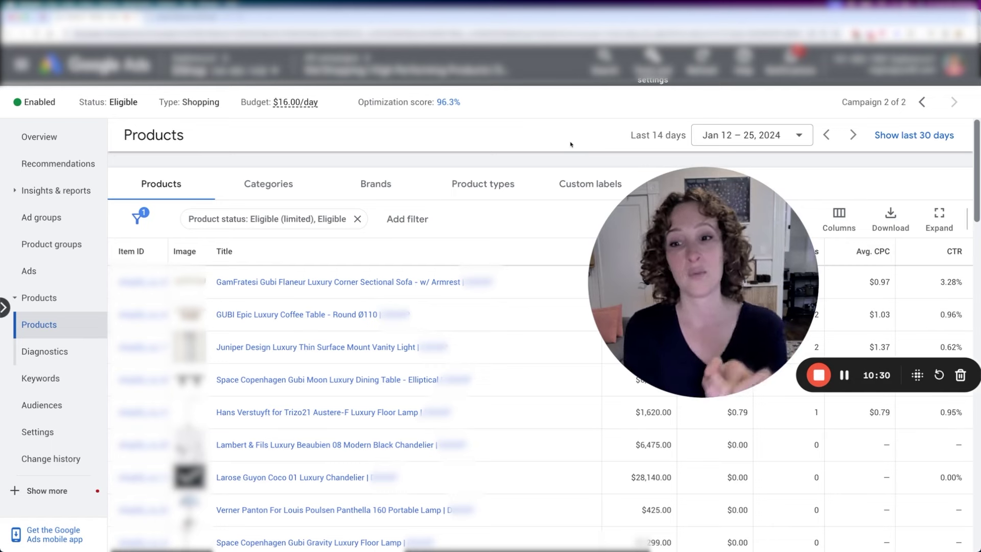
pyautogui.moveTo(709, 295); pyautogui.dragTo(526, 299)
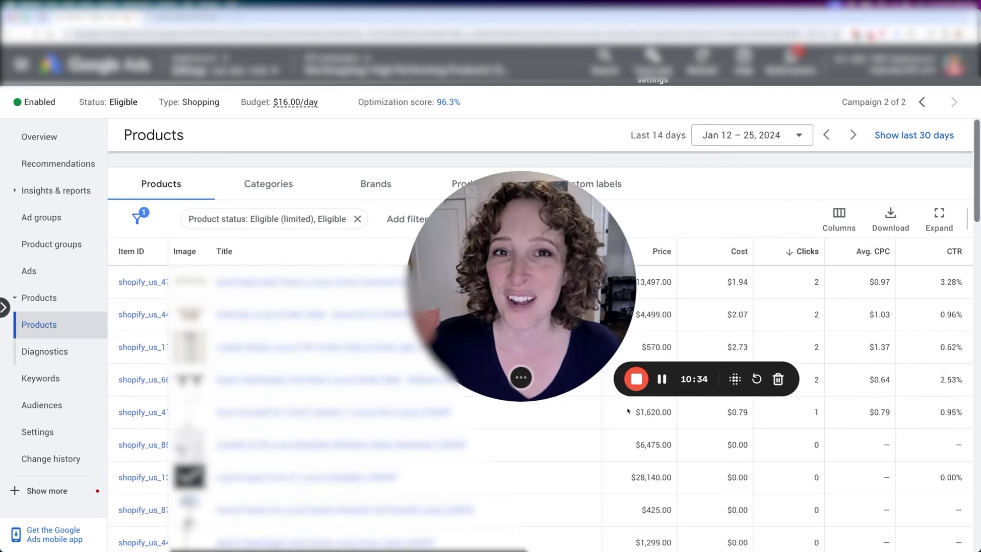